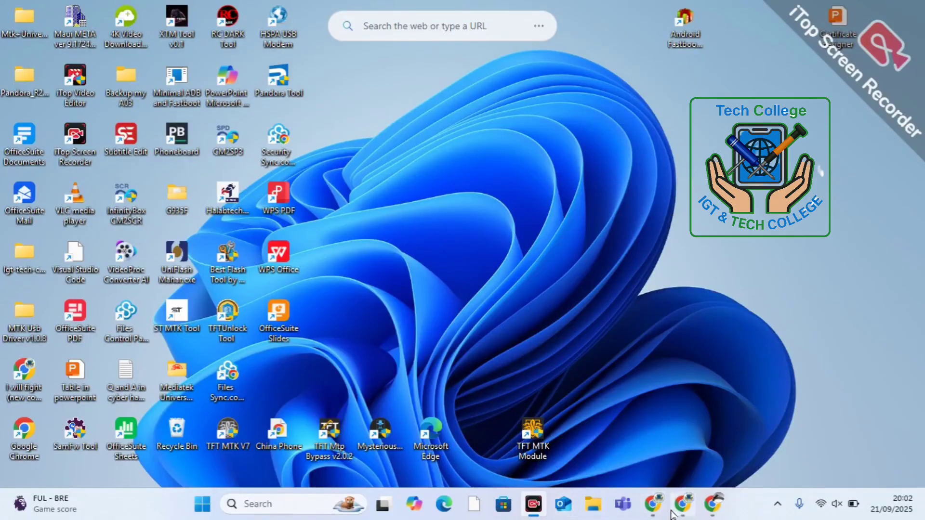
- Switch to the Chrome window, replace the existing tab with a new one, and load igttechcollege.com
mouse_move(654, 512)
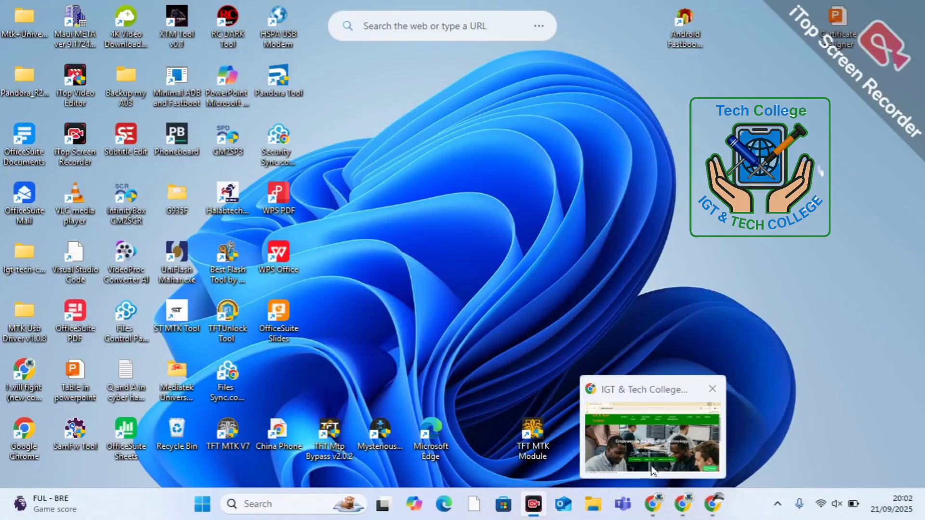
left_click(654, 507)
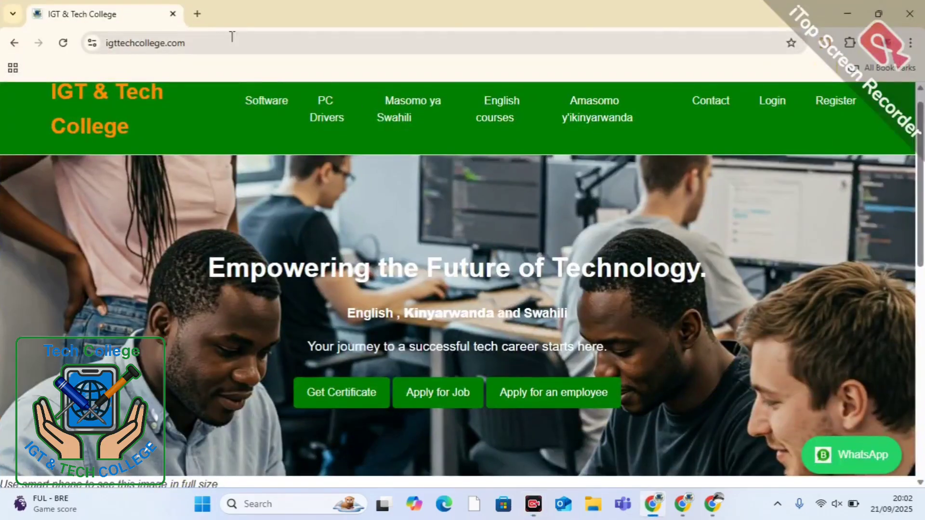
left_click(198, 16)
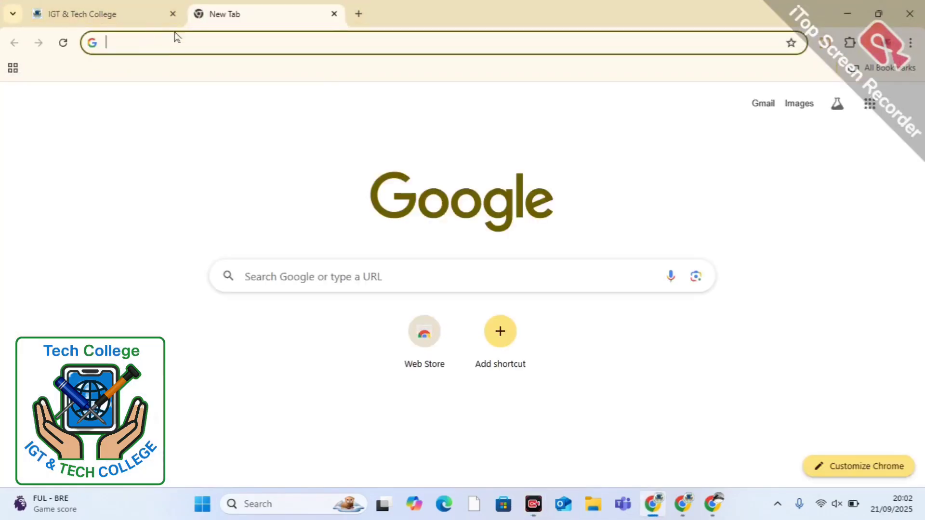
left_click(172, 14)
left_click(148, 45)
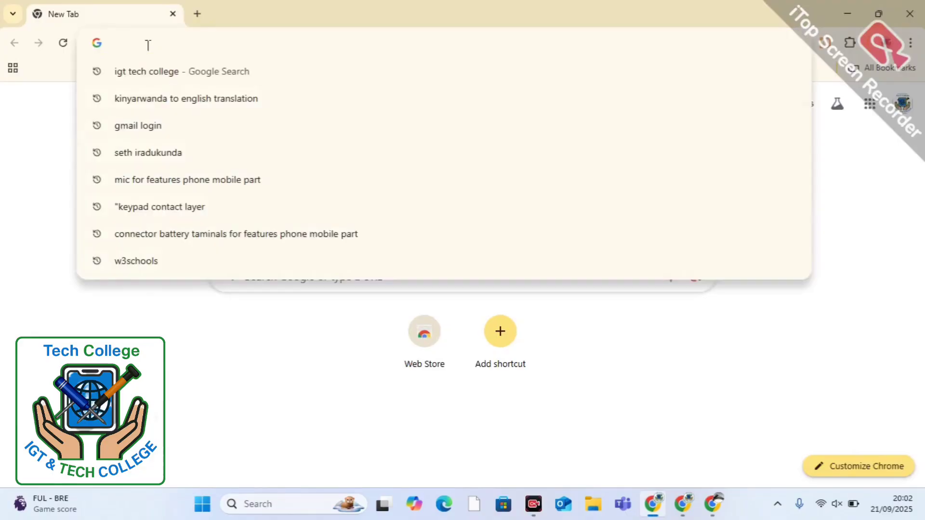
type("igt")
key("Right")
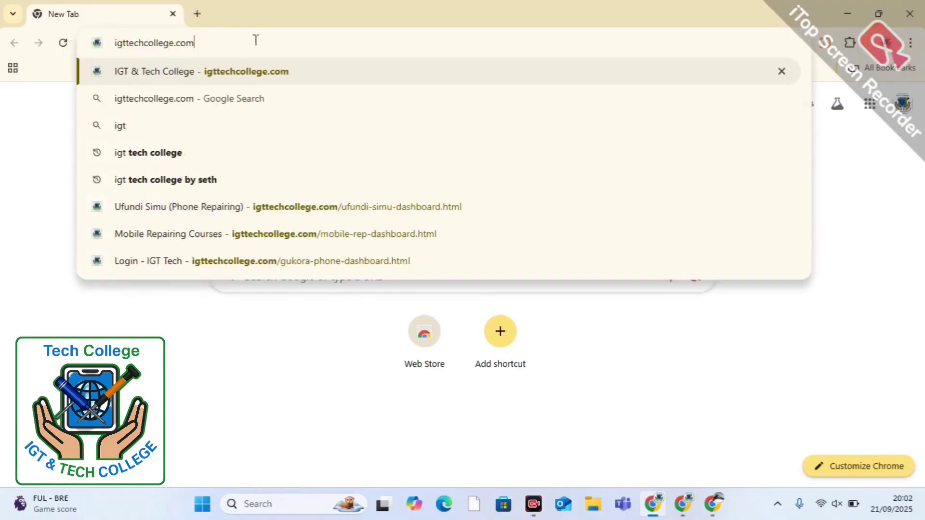
left_click_drag(255, 40, 115, 41)
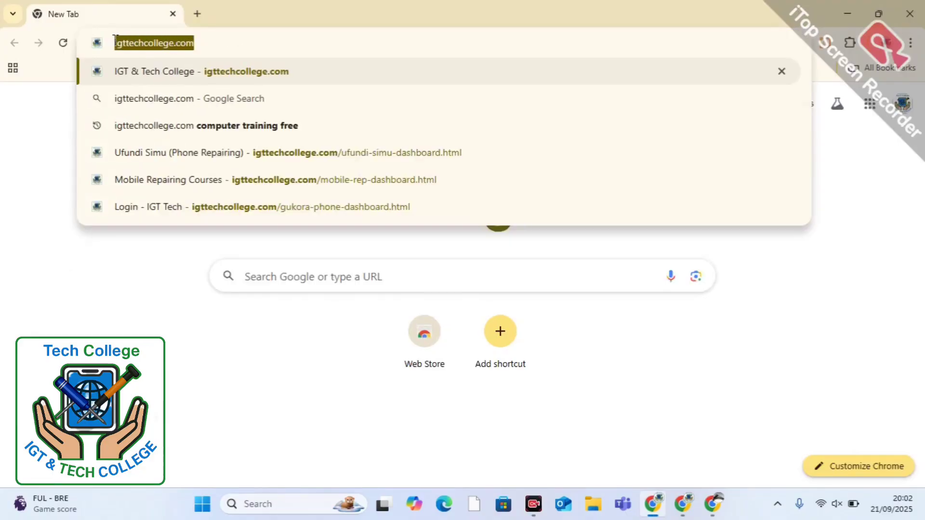
left_click(212, 39)
key("Return")
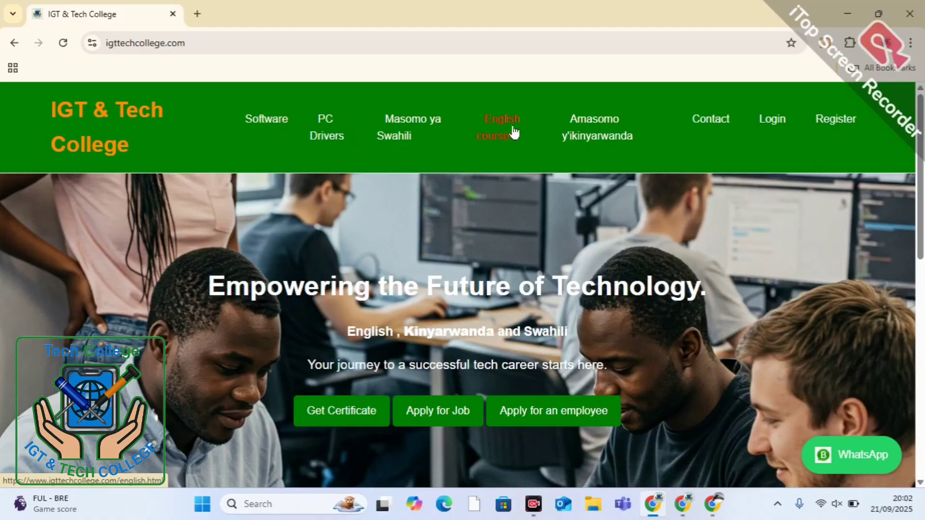
- Go through the English courses page to the Mobile Repairing login and open the account registration form
left_click(498, 131)
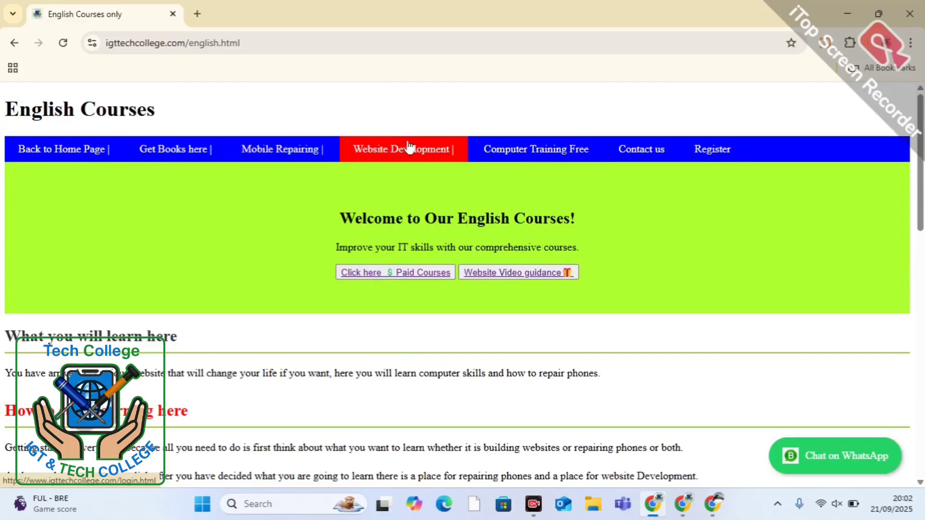
left_click(289, 153)
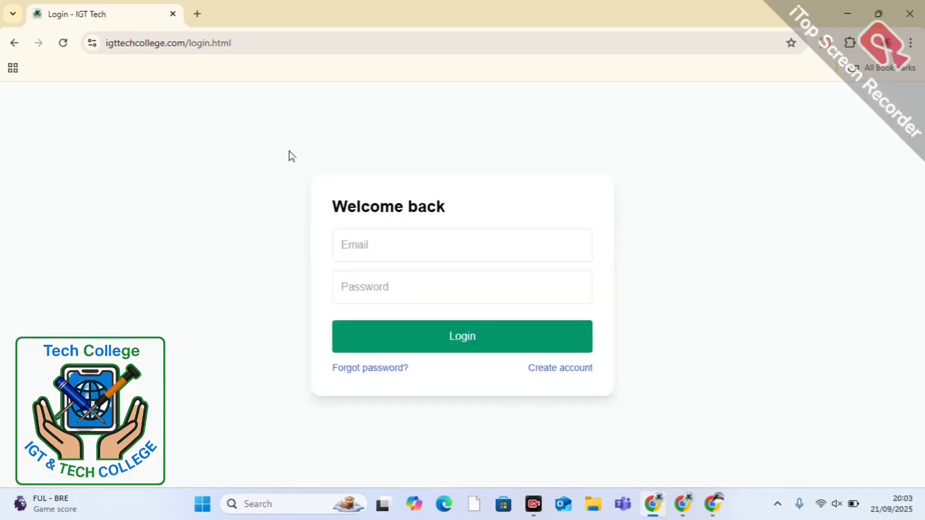
left_click(548, 371)
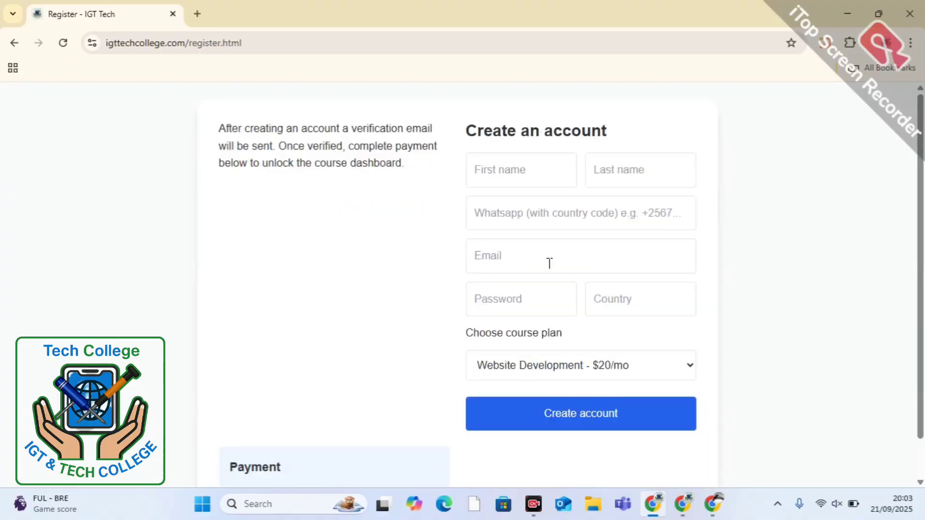
- Fill in the first name, last name and WhatsApp number with country code in the registration form
left_click(518, 171)
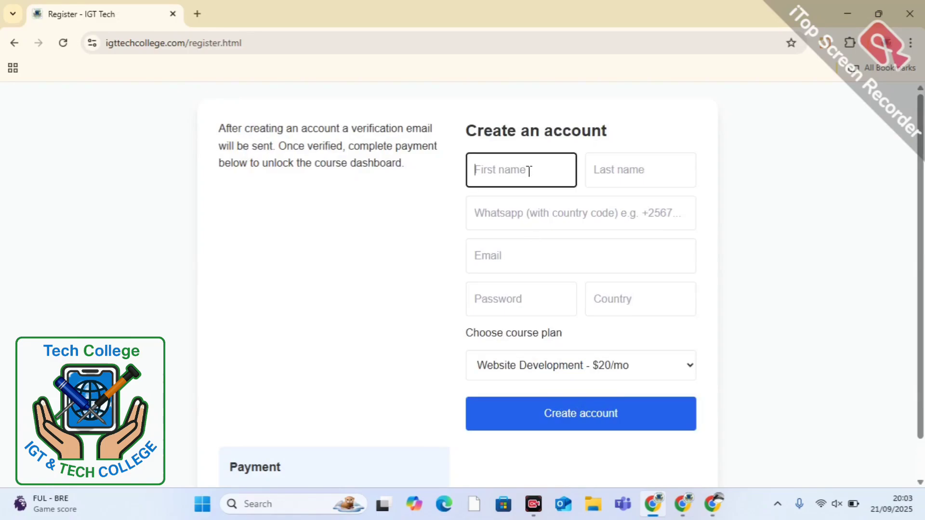
type("doctor")
left_click(644, 171)
type("phones")
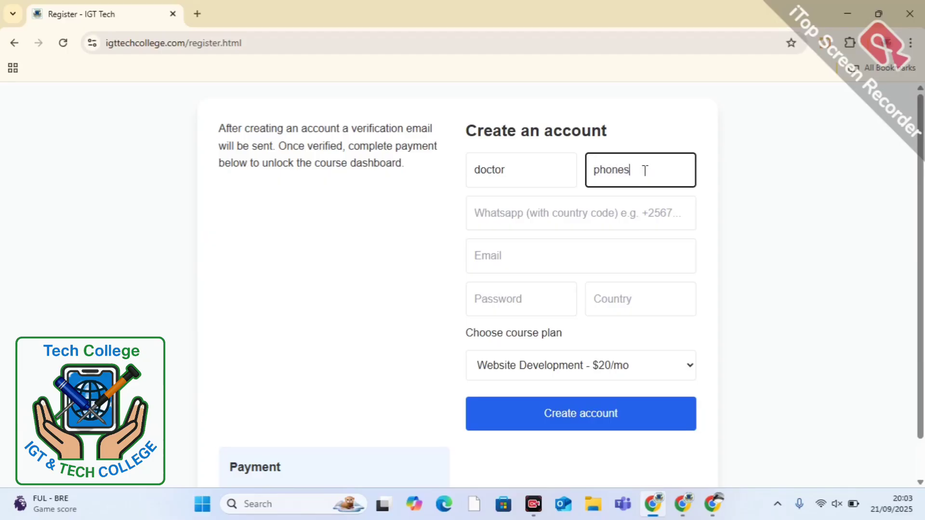
left_click(559, 213)
type("+256")
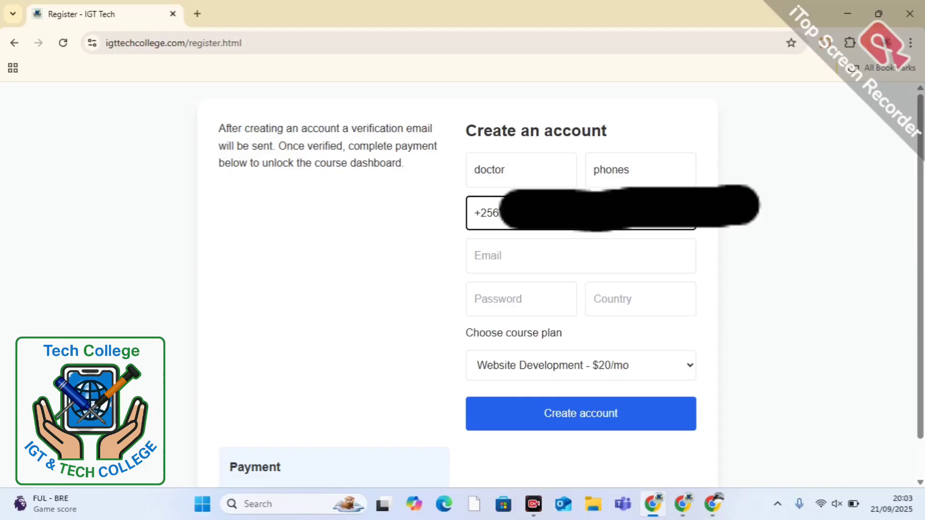
left_click(540, 244)
scroll(658, 228, "down", 1)
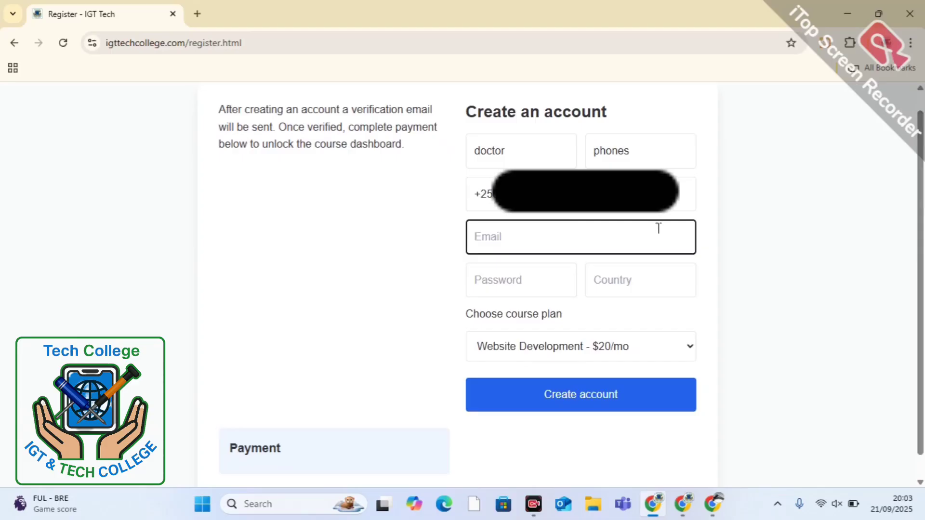
left_click(554, 194)
- Fill in the applicant's e-mail address in the registration form
left_click(518, 239)
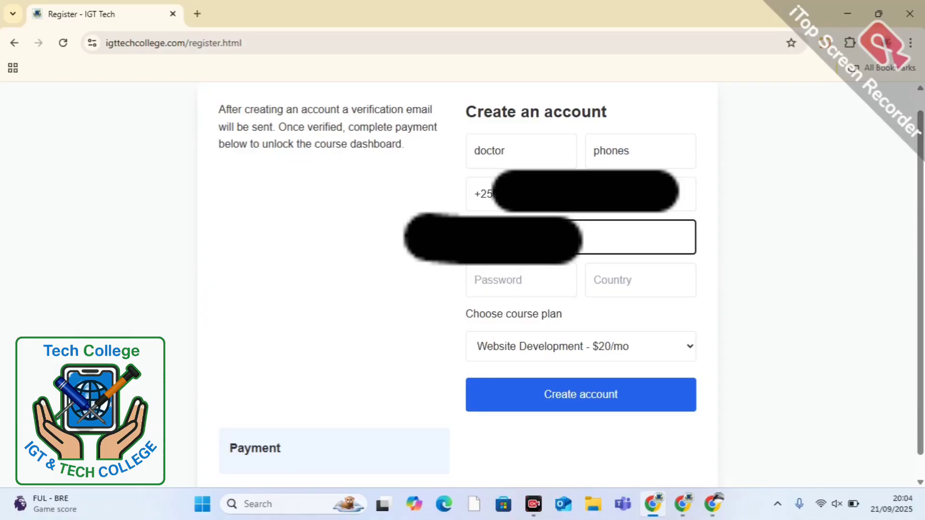
type("@gma")
right_click(572, 242)
left_click(588, 246)
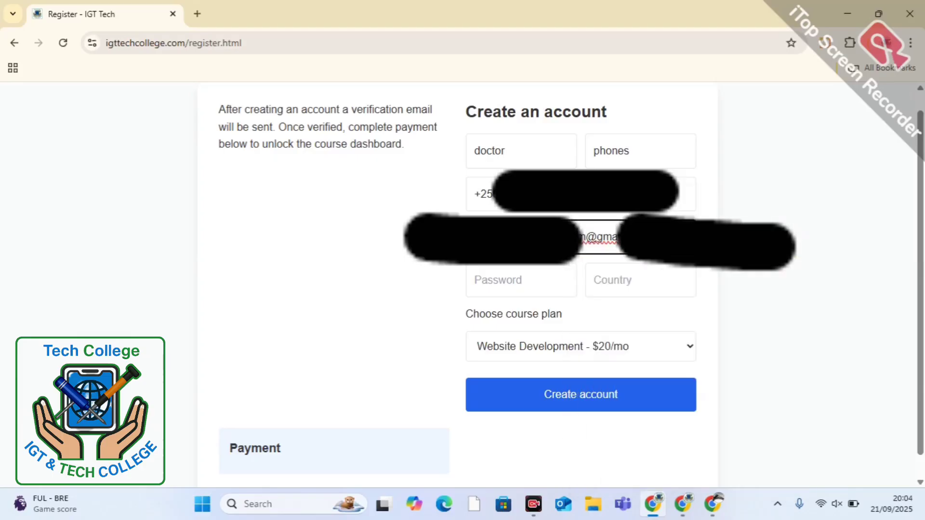
type("il.com")
- Set the country to Uganda and enter the account password in the registration form
left_click(533, 279)
left_click(610, 281)
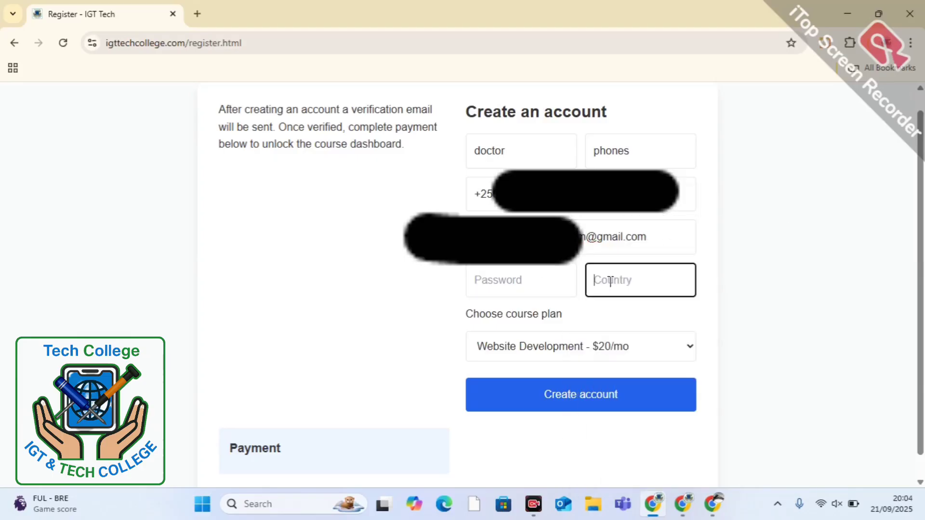
type("Uganda")
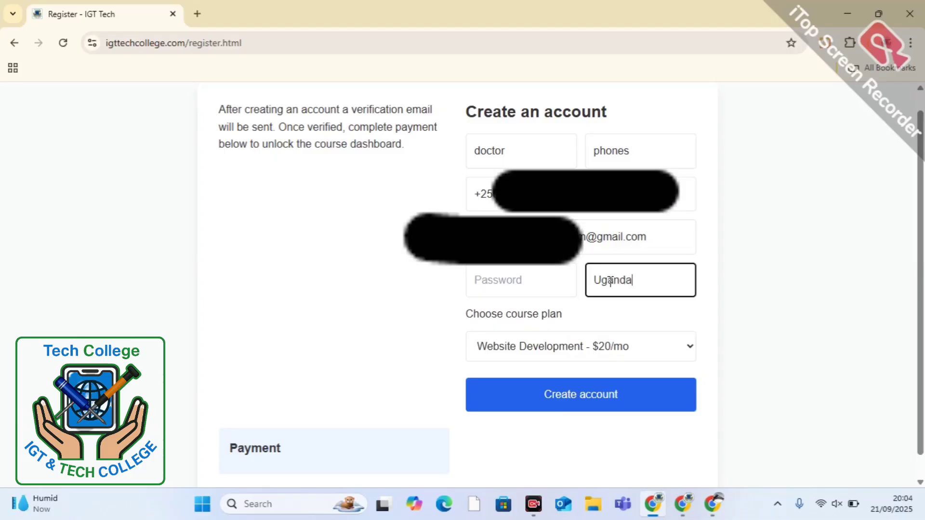
left_click(524, 279)
type("••")
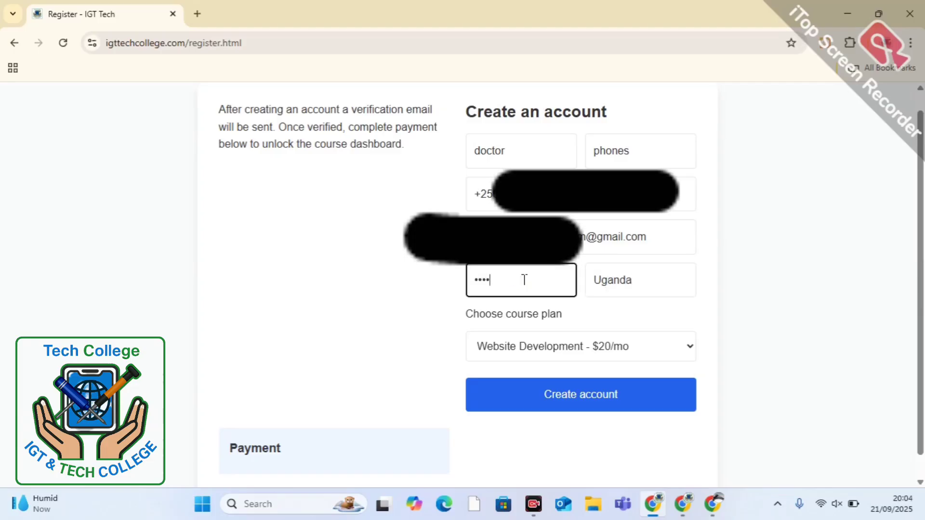
key("BackSpace")
type("•")
- Choose the "Mobile Repairing - $10/mo" course plan and submit the form to create the account
left_click(580, 358)
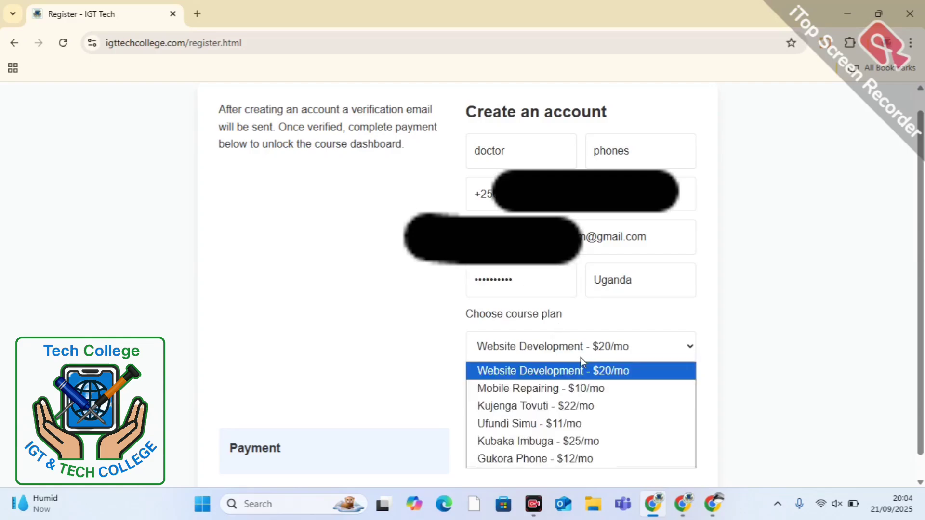
left_click(539, 389)
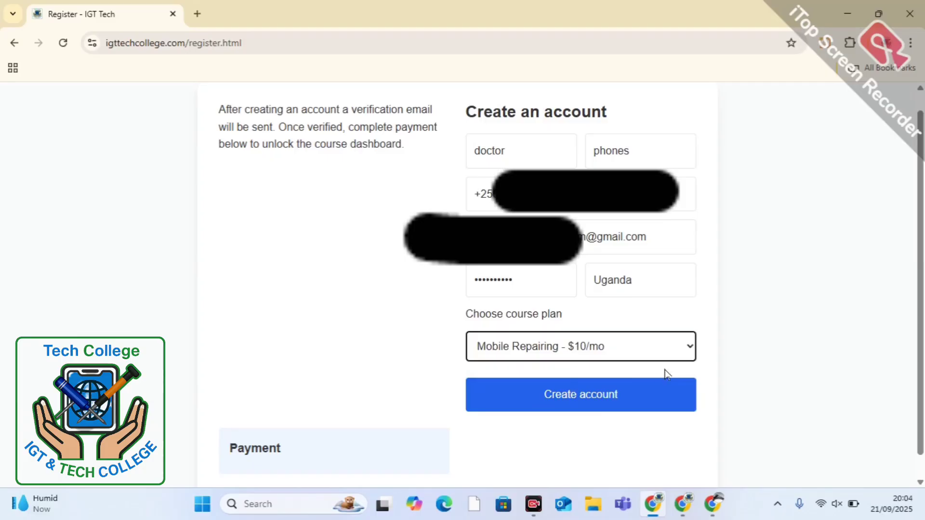
scroll(683, 320, "down", 1)
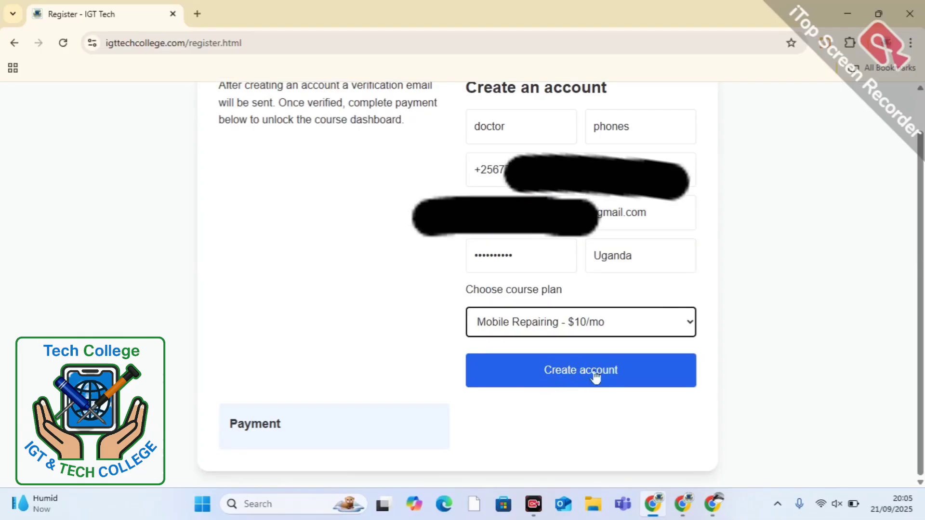
left_click(576, 382)
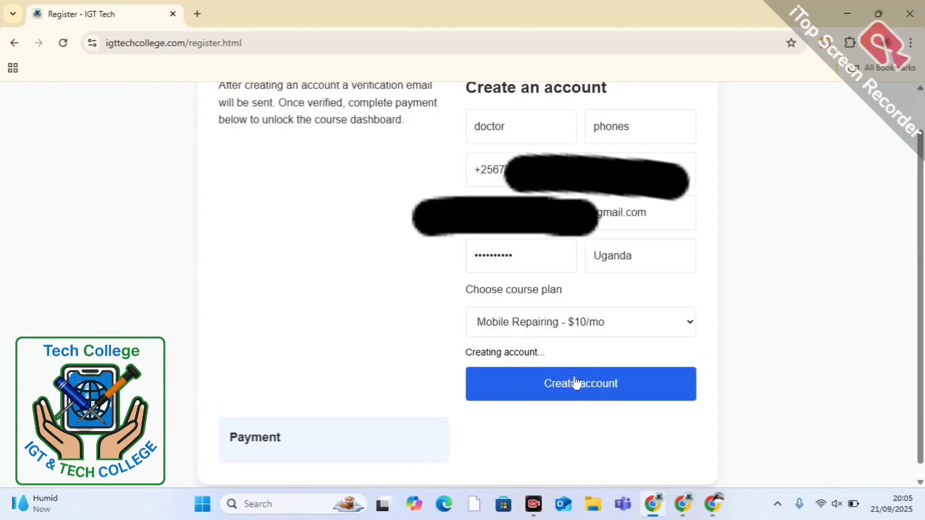
scroll(921, 302, "down", 1)
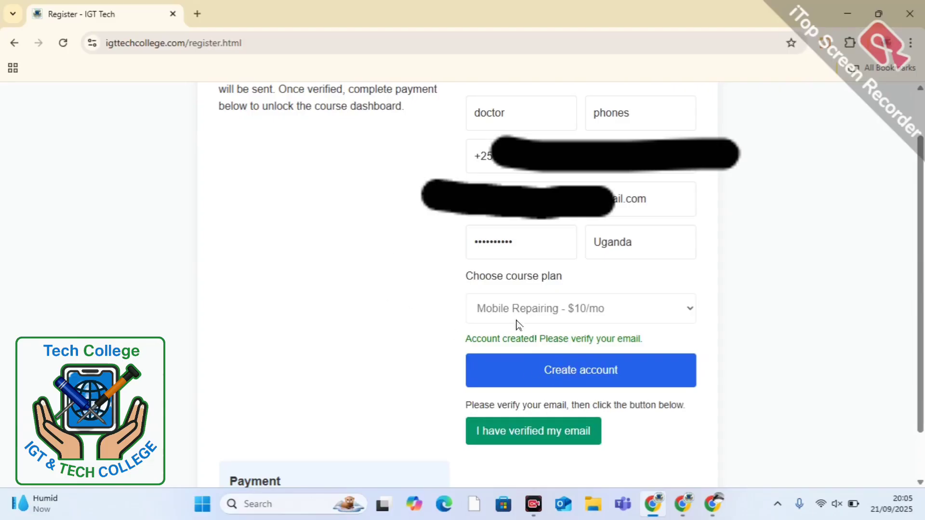
- Open Gmail in a new tab and open the "Verify your email for IGT & Tech College" message in the inbox
left_click(197, 14)
left_click(171, 46)
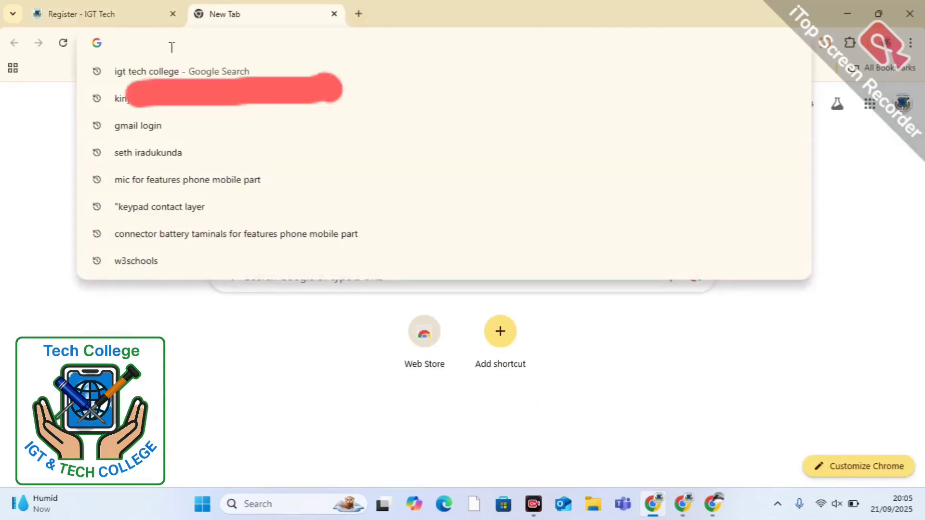
type("gm")
left_click(278, 106)
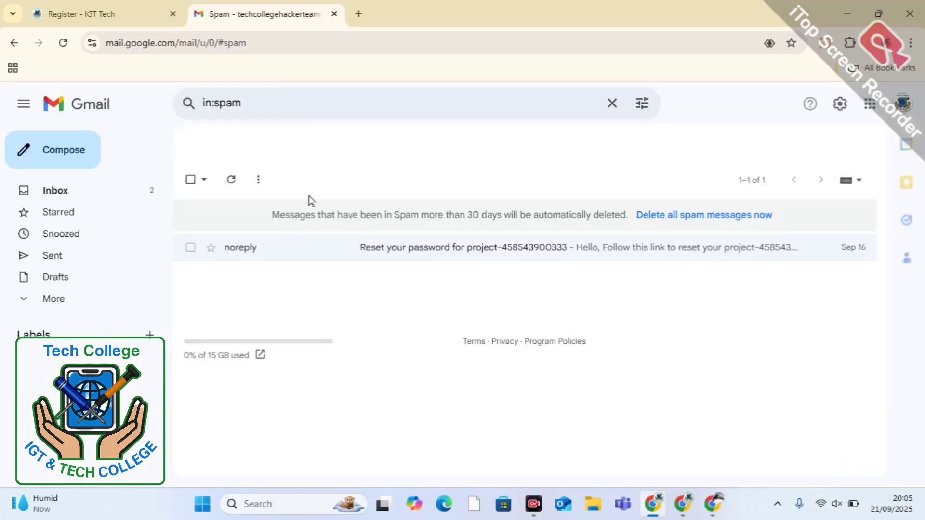
left_click(74, 199)
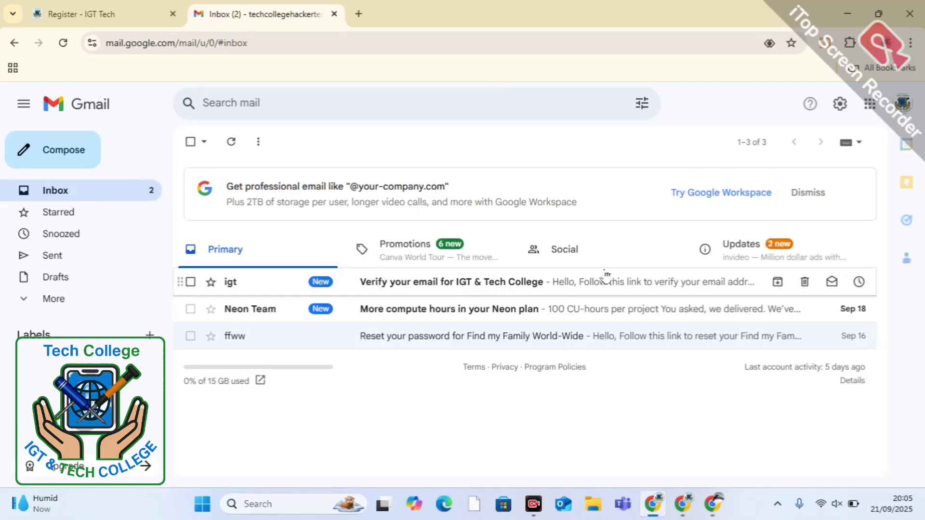
left_click(524, 289)
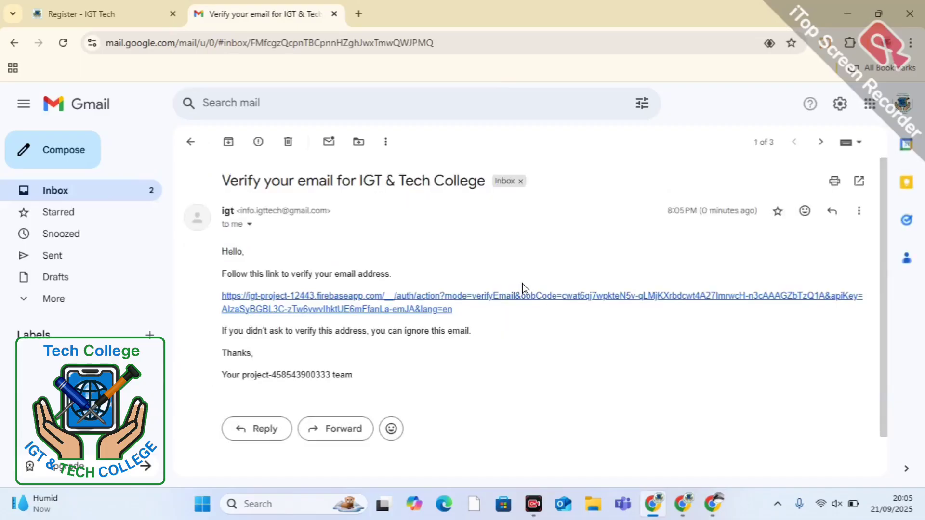
- Follow the verification link in the message, then return to the registration page and confirm the e-mail has been verified
left_click(428, 309)
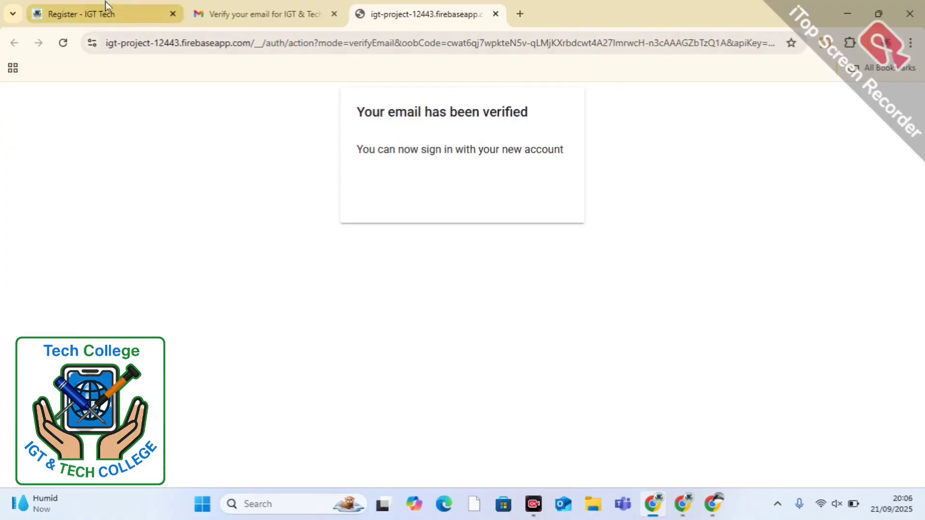
left_click(127, 20)
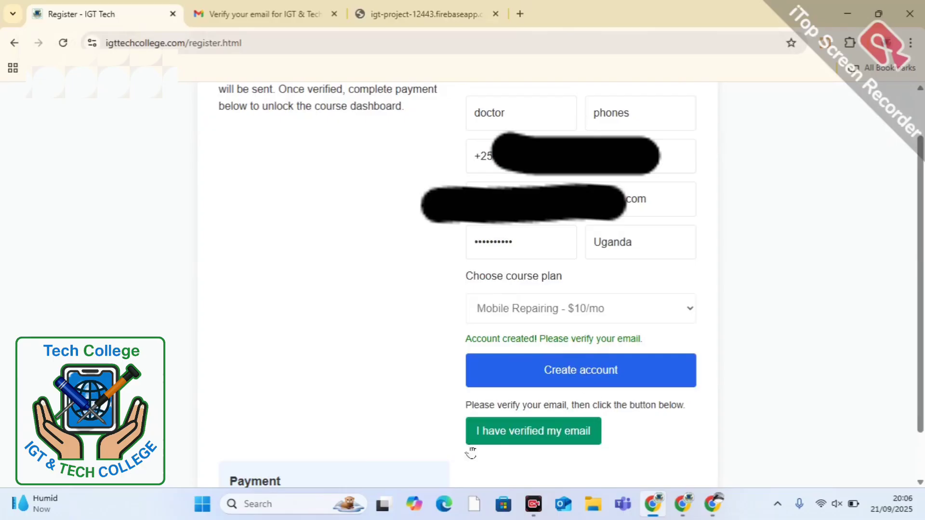
left_click(515, 433)
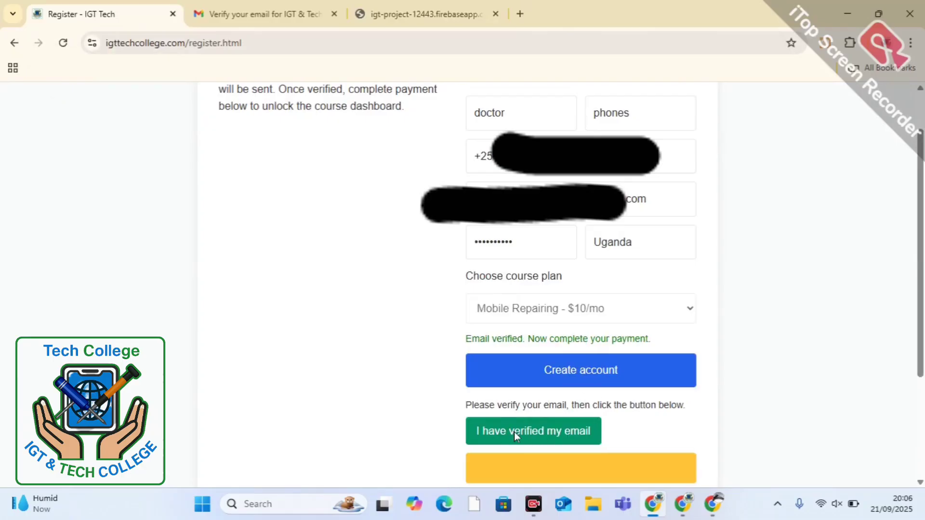
- Open the debit or credit card payment form below the registration form and place the cursor in the card number field
left_click_drag(919, 225, 918, 322)
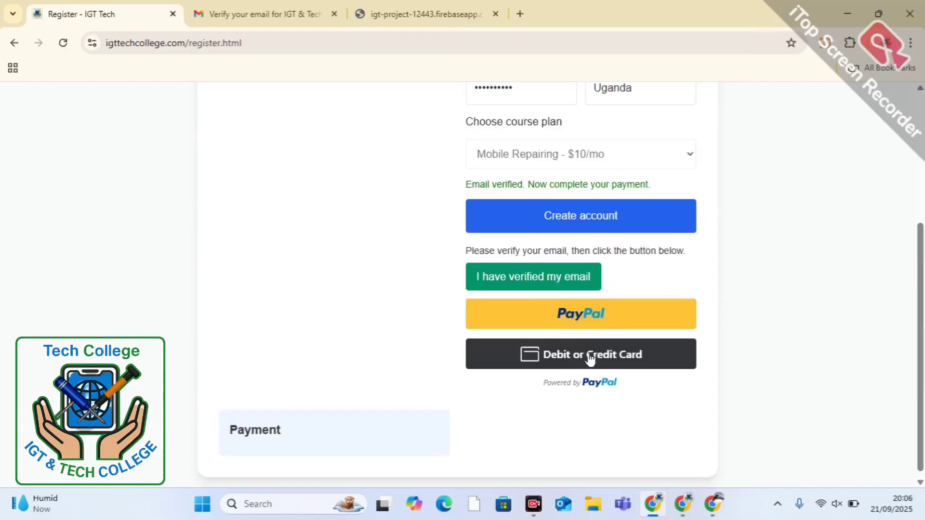
left_click(592, 321)
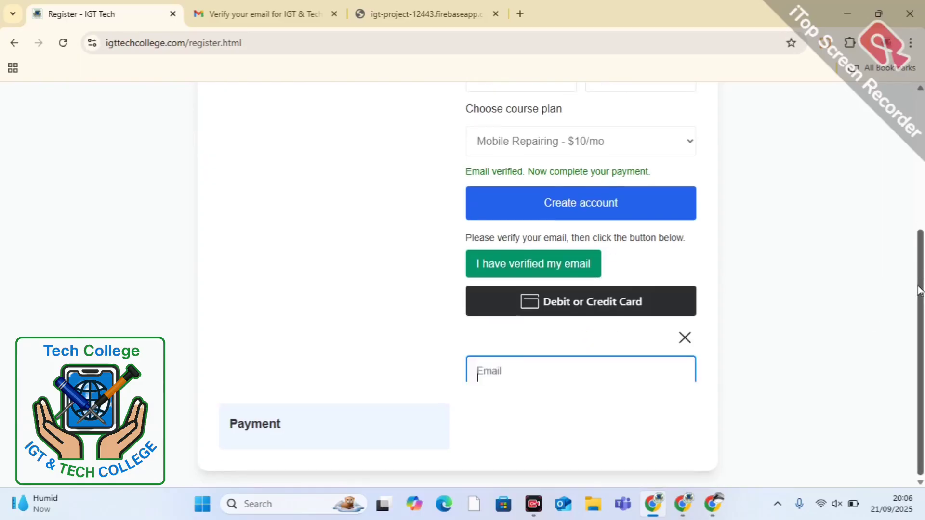
left_click_drag(919, 289, 918, 330)
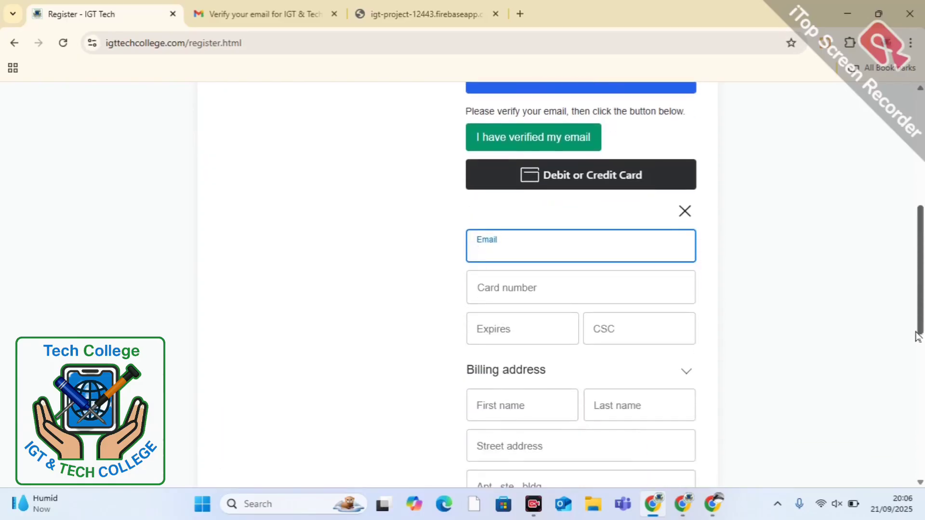
left_click(562, 288)
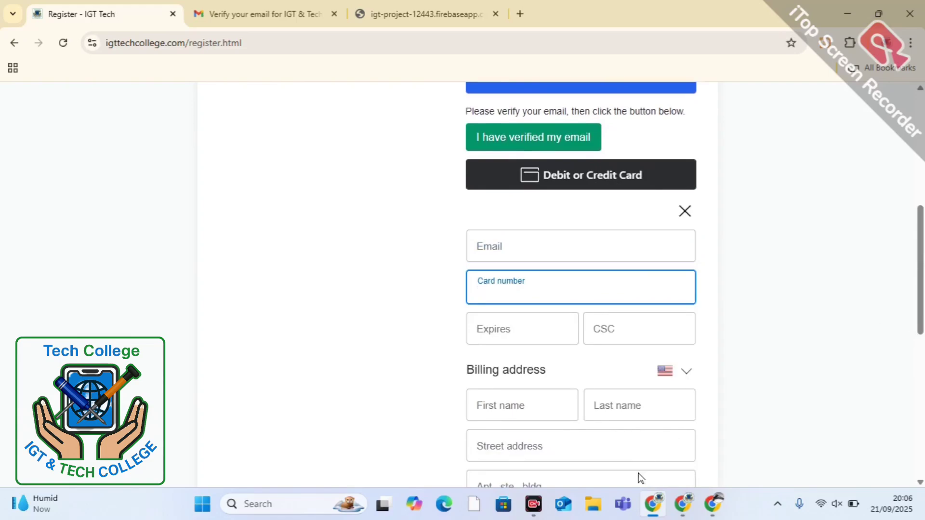
- Go through the payment form's expiry, CSC, mobile and ZIP code fields down to the payment option, leaving them blank
left_click(524, 330)
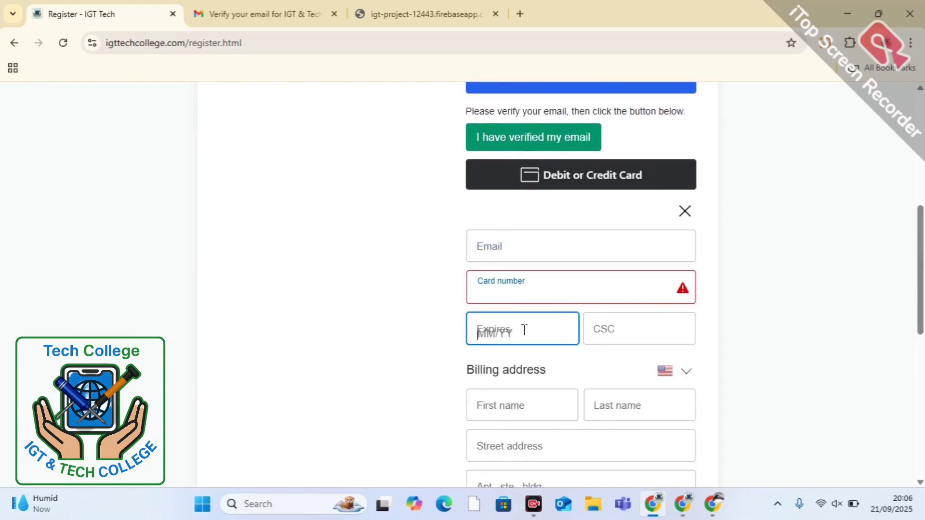
left_click(649, 320)
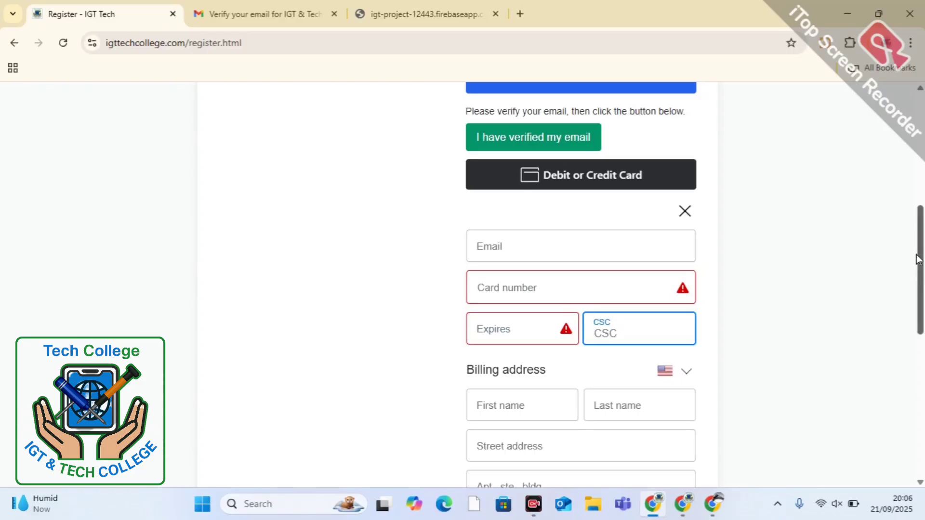
left_click_drag(919, 259, 920, 362)
left_click(522, 333)
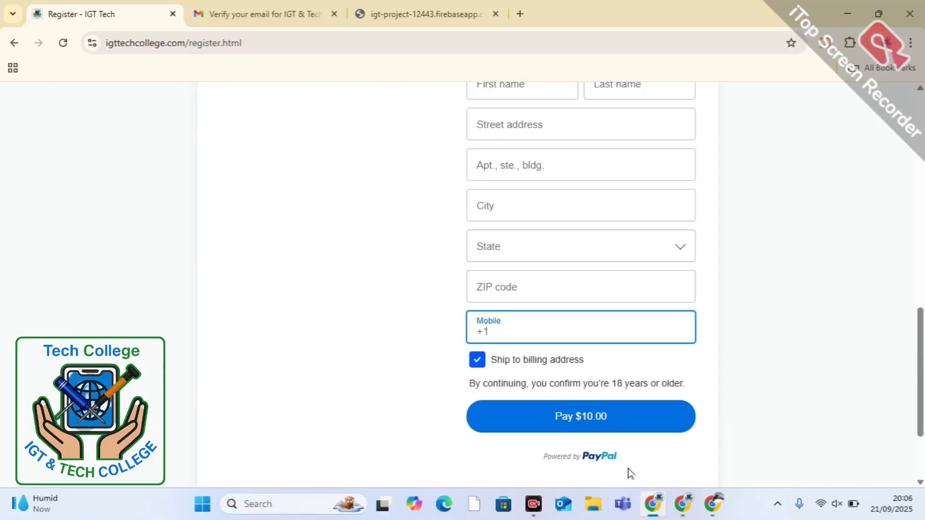
left_click(527, 294)
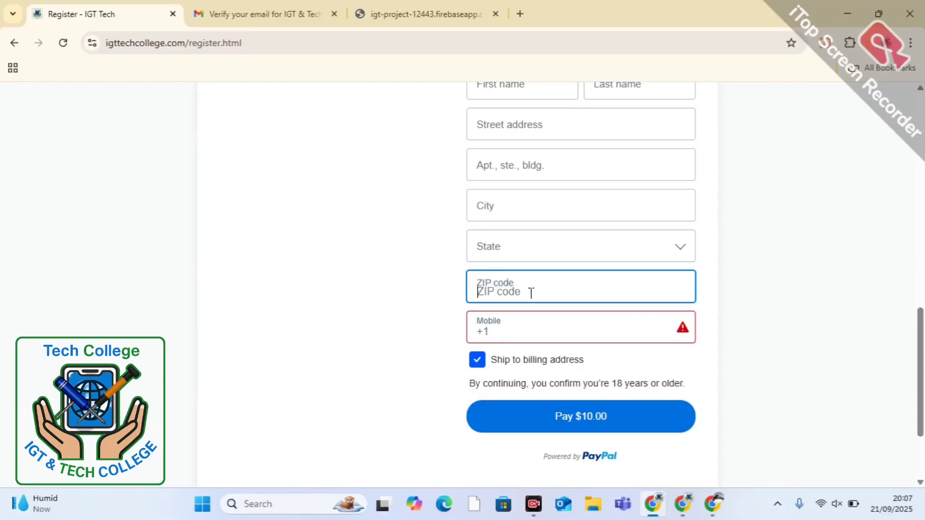
left_click(916, 358)
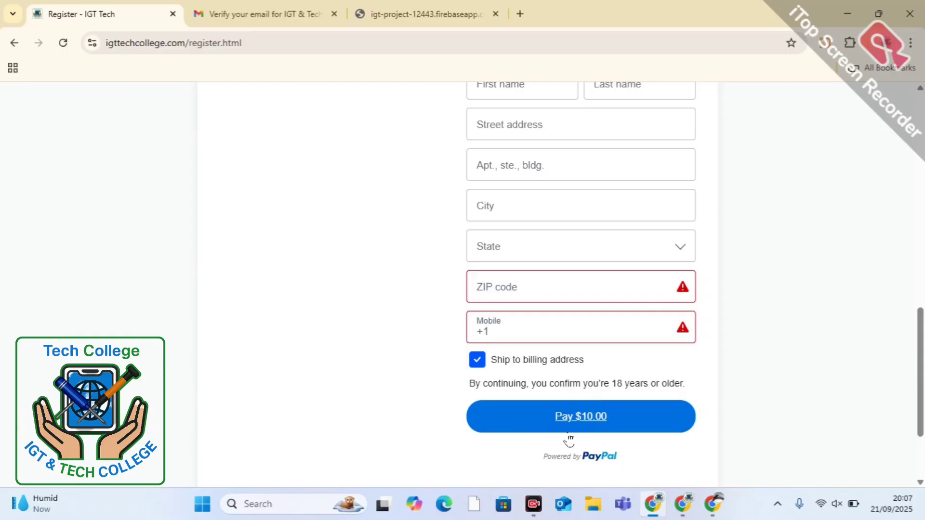
- Go back up to the registration form and highlight the e-mail verification status below the course plan
left_click_drag(920, 381, 909, 210)
scroll(909, 210, "up", 1)
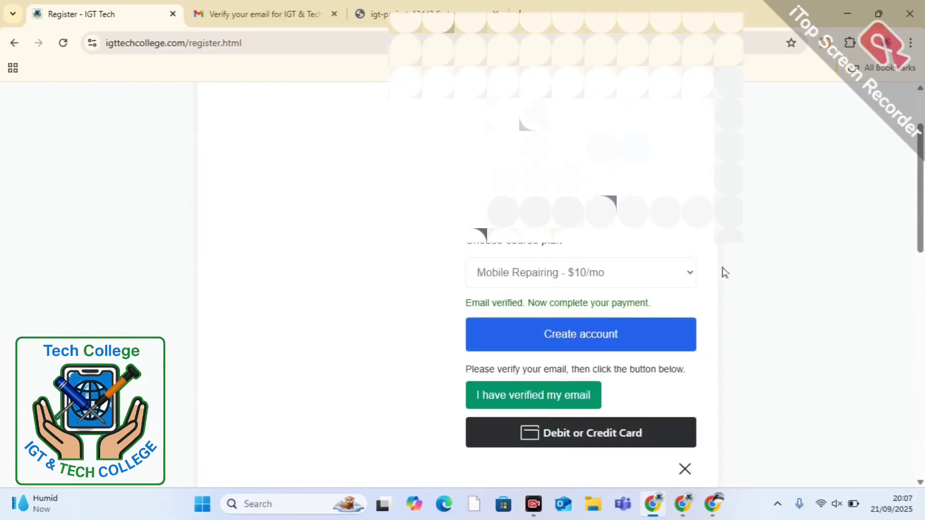
left_click_drag(468, 305, 541, 301)
left_click(660, 285)
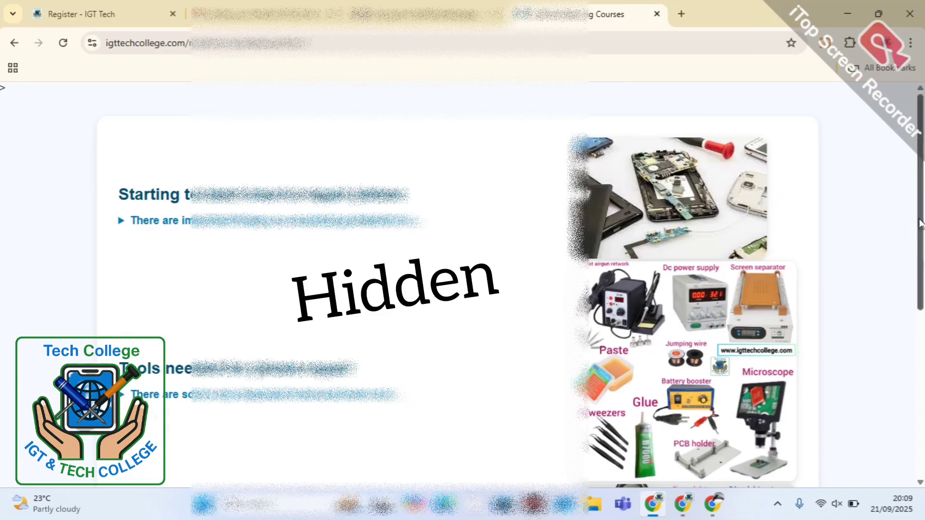
- Expand the first lesson, under the "Starting to" heading of the course page, and read through its text
left_click_drag(922, 208, 923, 238)
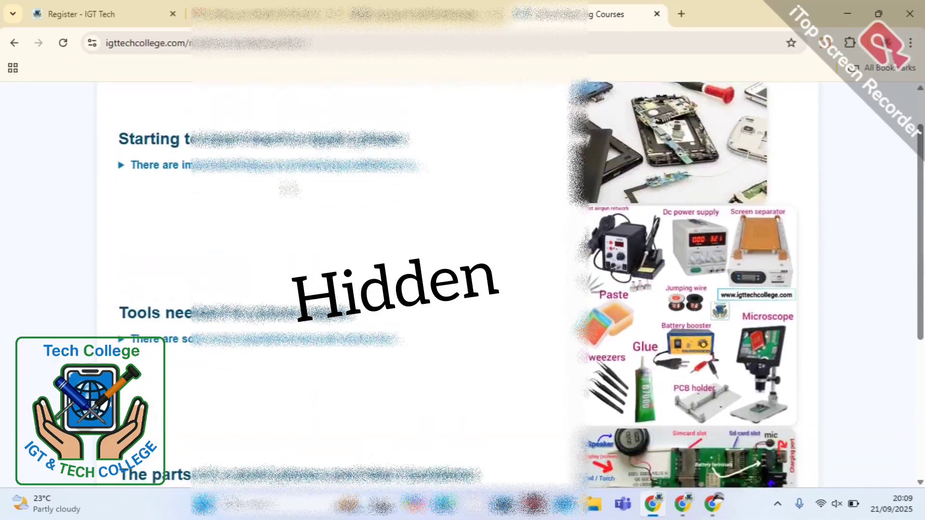
left_click(132, 166)
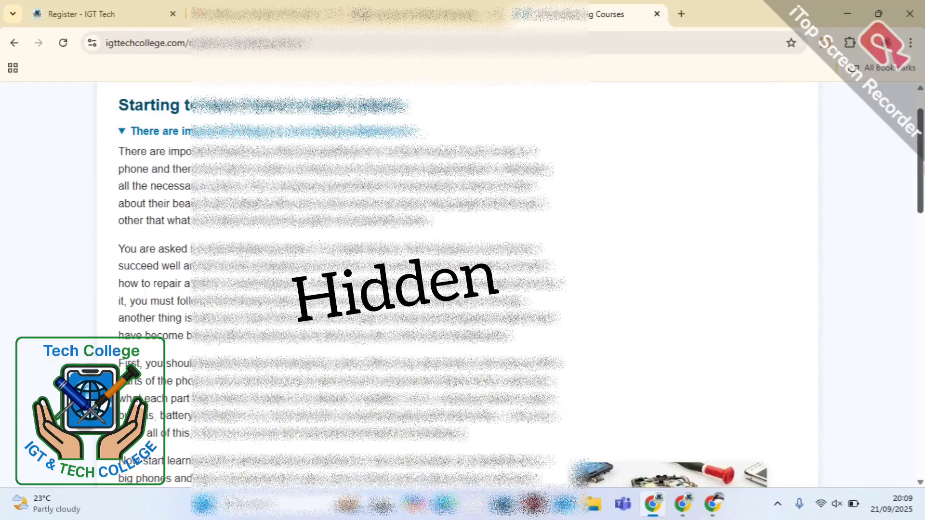
left_click_drag(921, 168, 922, 373)
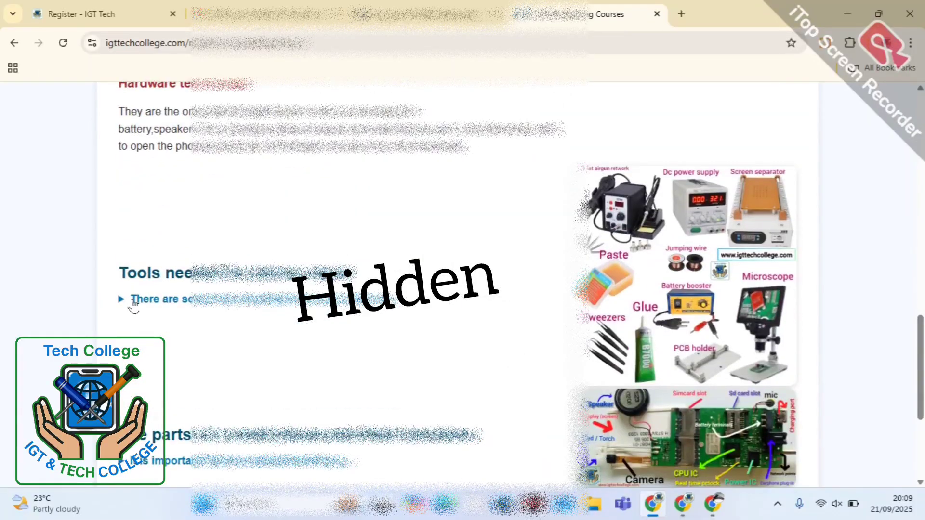
- Expand the lesson on the tools needed, read through it, and open the following lesson on the phone's parts
left_click(129, 302)
left_click_drag(921, 270, 921, 413)
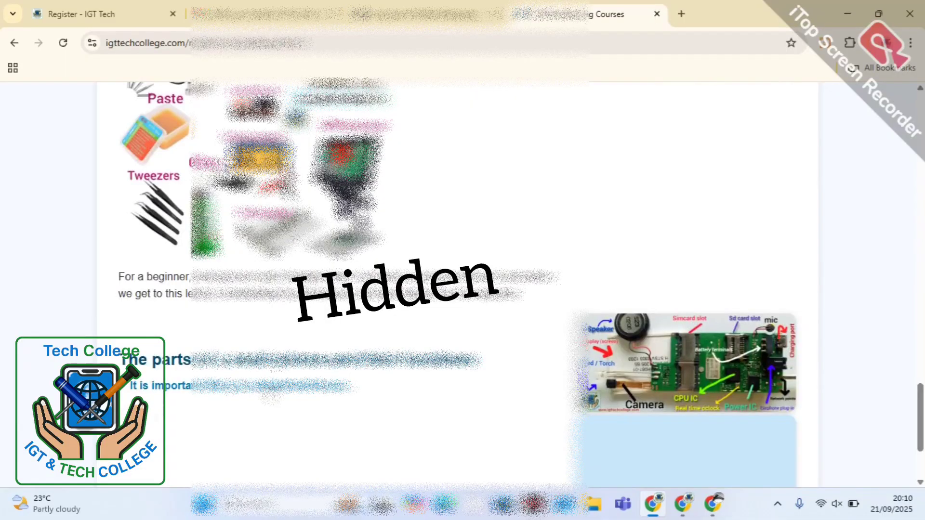
left_click(270, 386)
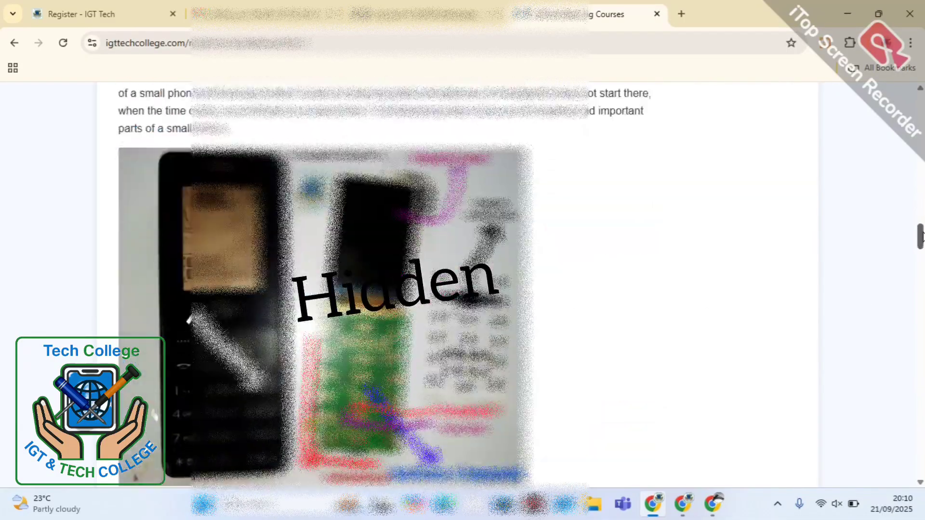